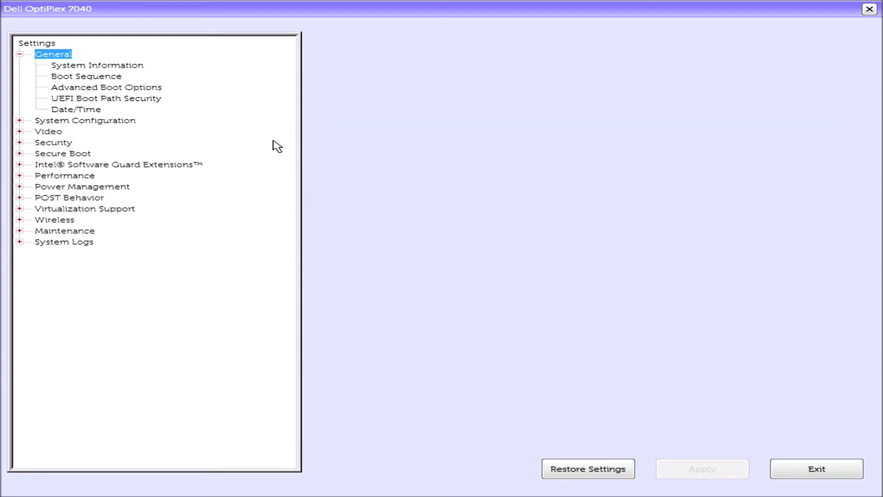
Check Secure Boot Enable and the SATA Operation mode (AHCI), then expand Maintenance to show Data Wipe
click(18, 154)
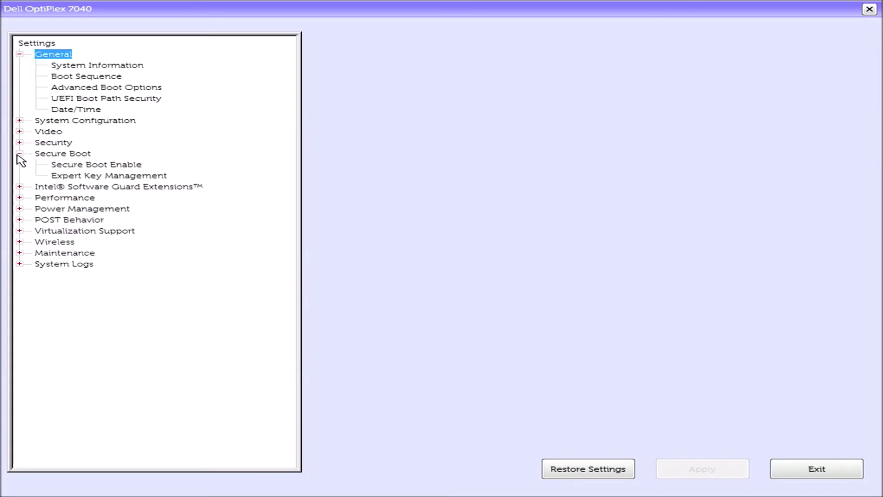
click(97, 164)
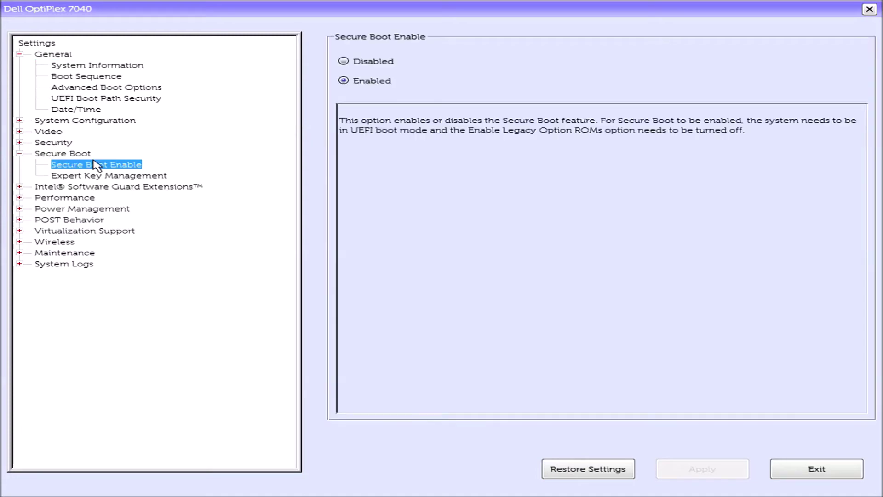
click(19, 120)
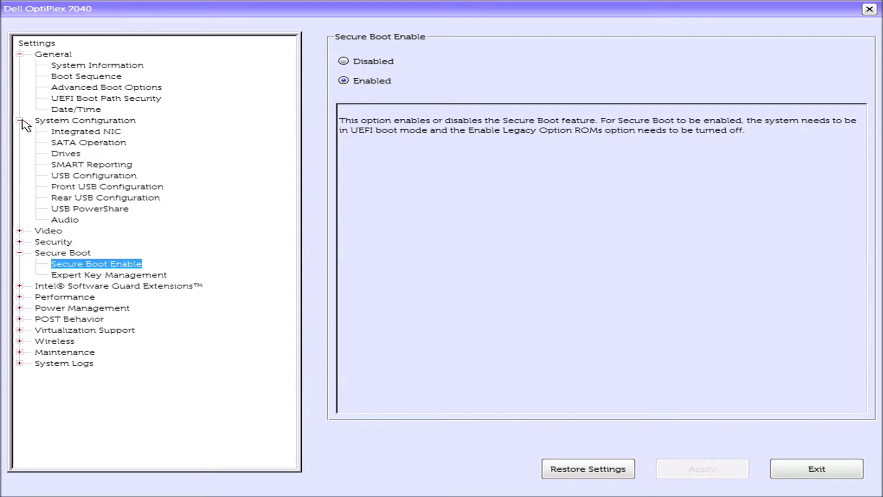
click(107, 142)
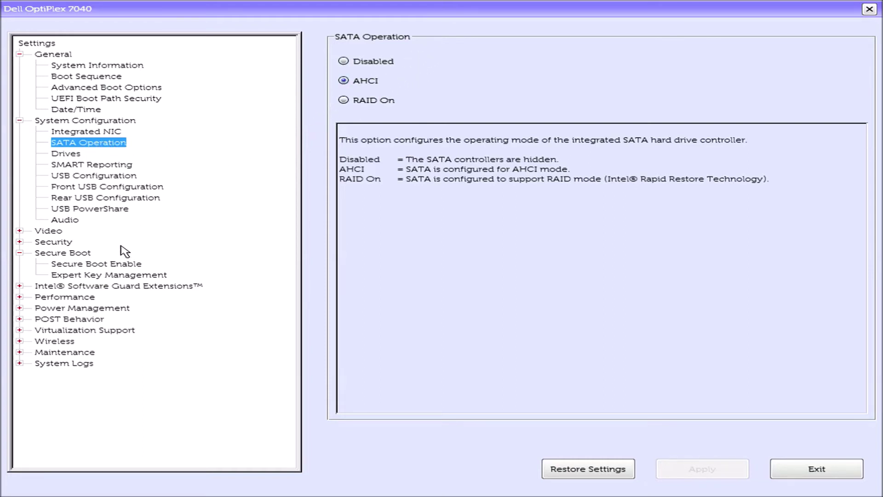
click(19, 352)
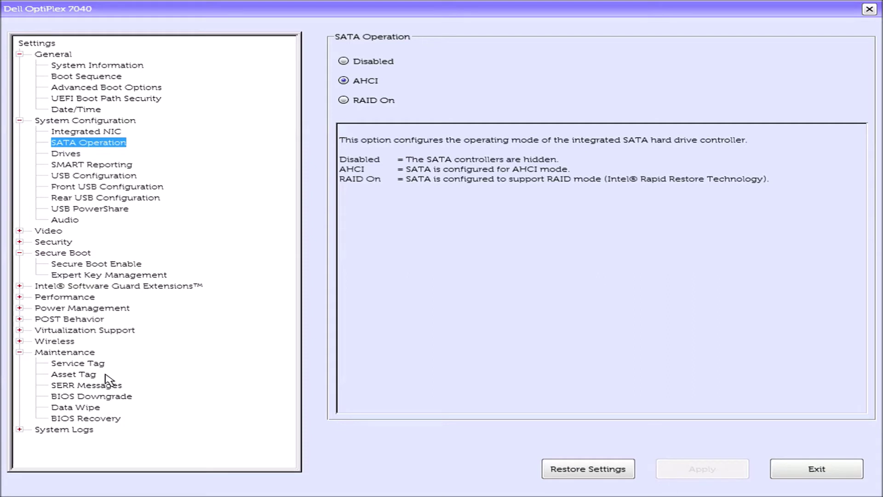
Turn on Wipe on Next Boot under Data Wipe, accepting the warning and declining cancellation
click(99, 408)
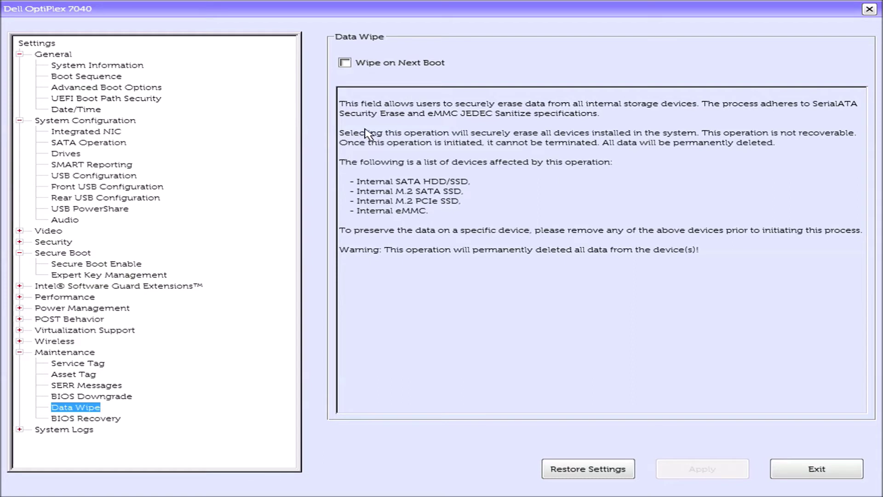
click(386, 58)
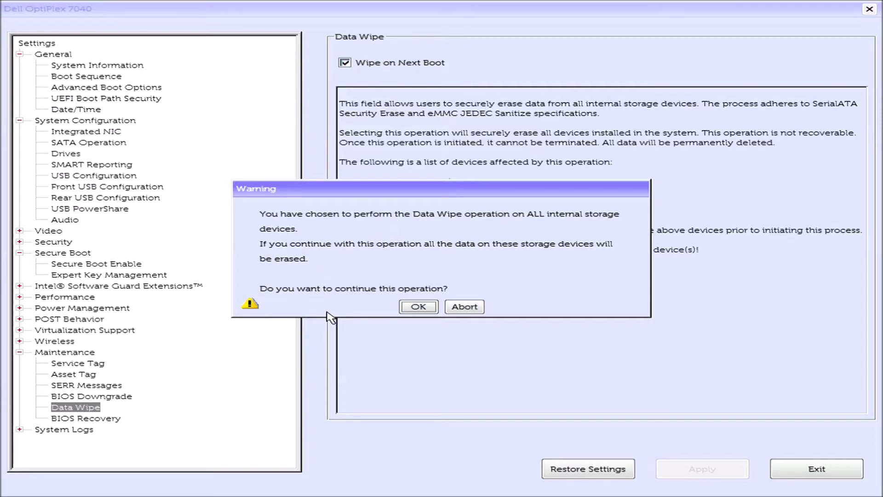
click(426, 306)
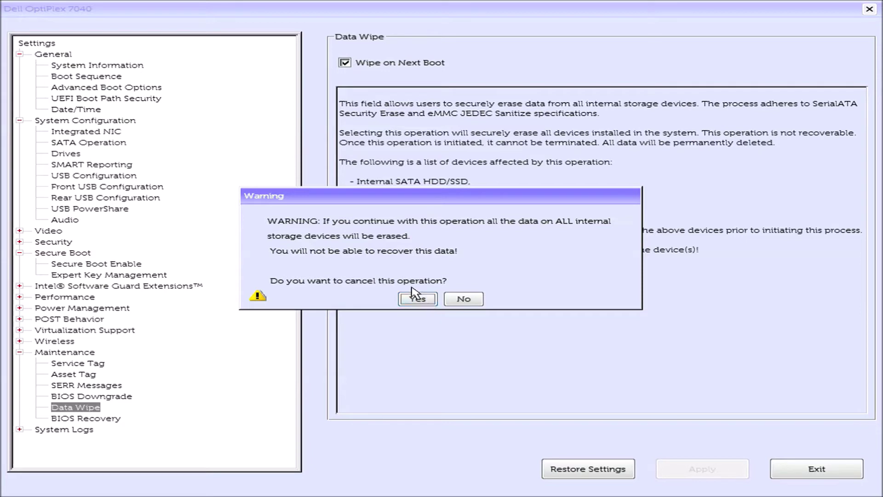
click(464, 299)
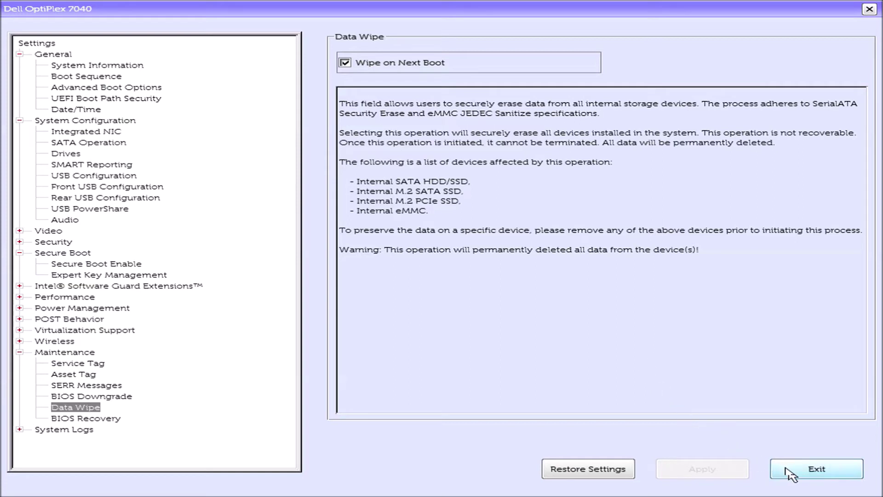
Restart into Dell Security Manager, choose Continue, then ERASE to wipe all internal drives
click(843, 466)
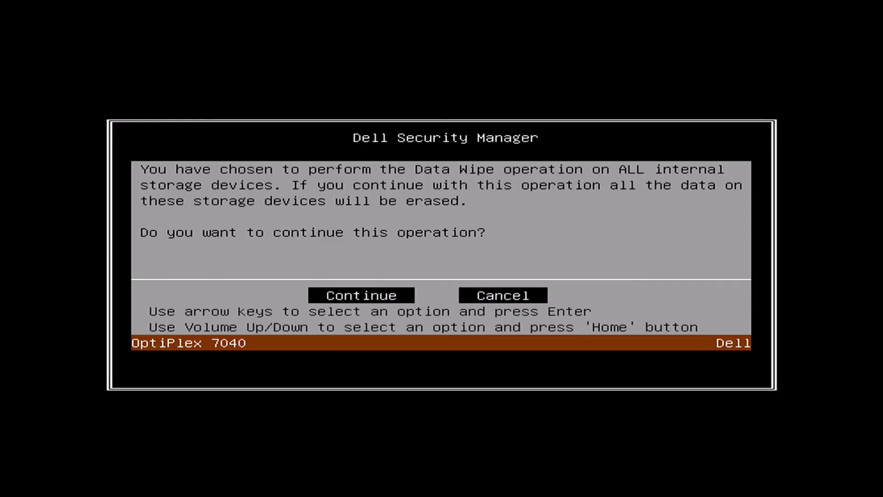
key(Left)
key(Return)
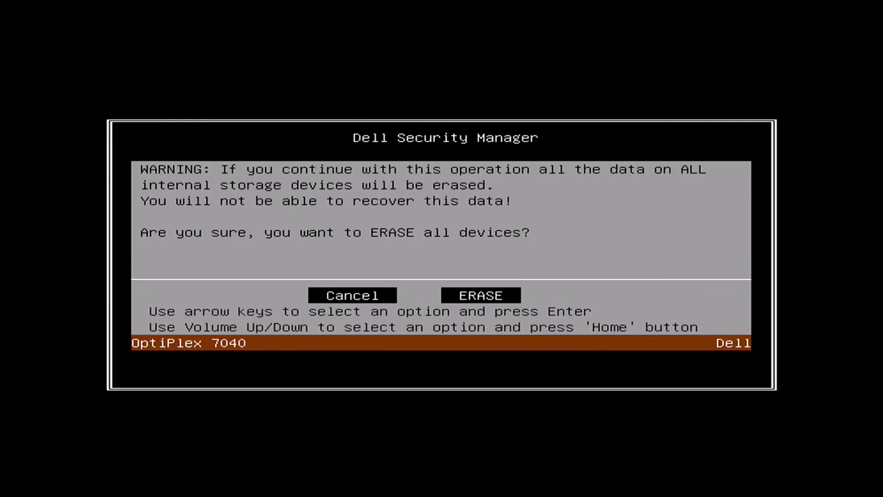
key(Right)
key(Return)
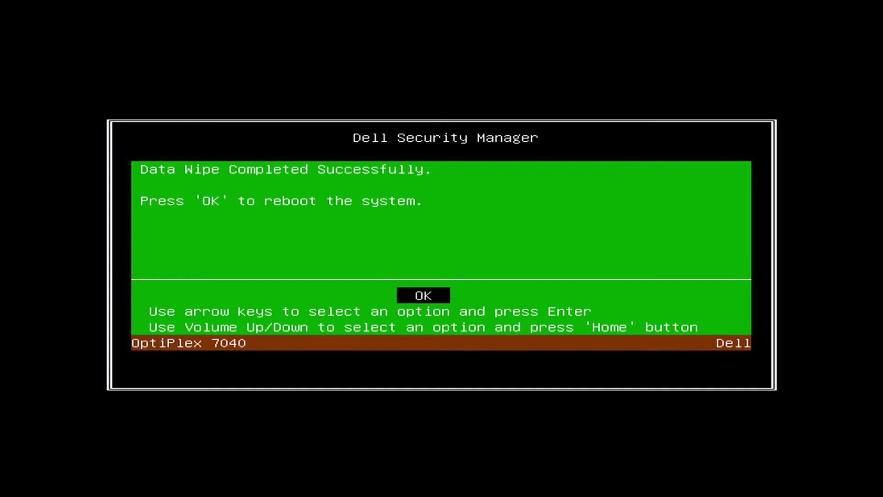
Acknowledge the completed wipe, reboot, and pick BIOS Setup from the F12 one-time boot menu
key(Return)
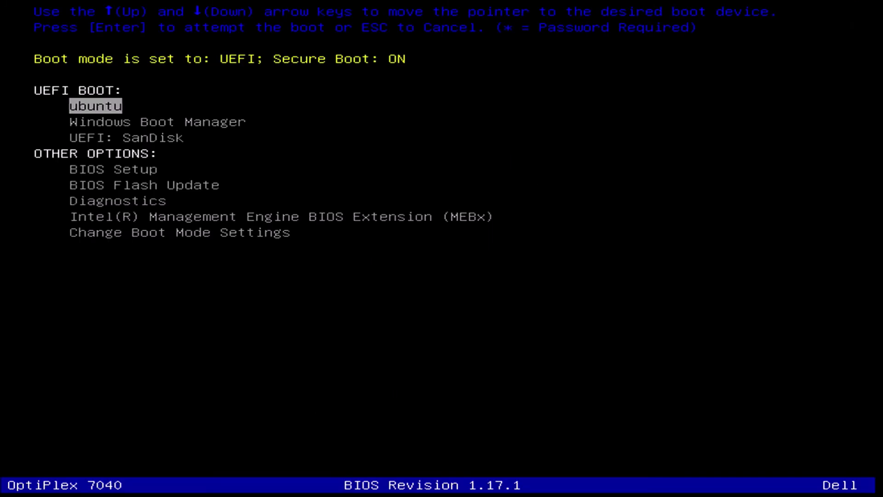
key(Down)
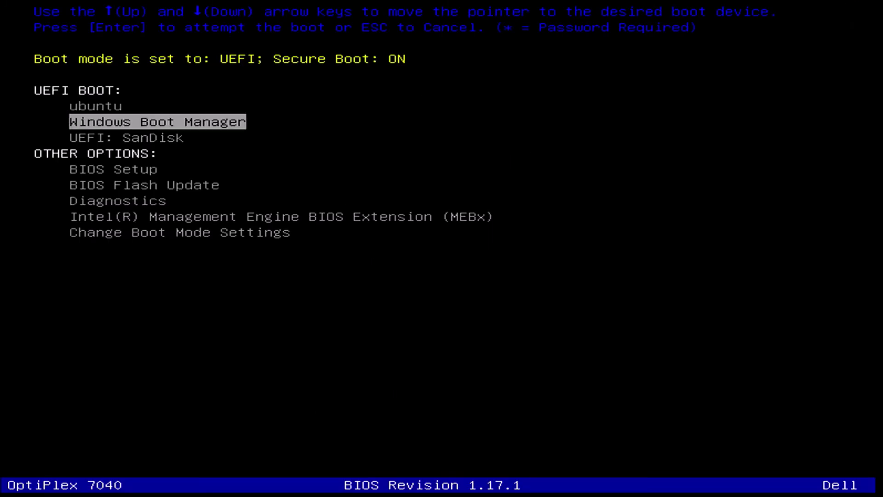
key(Down)
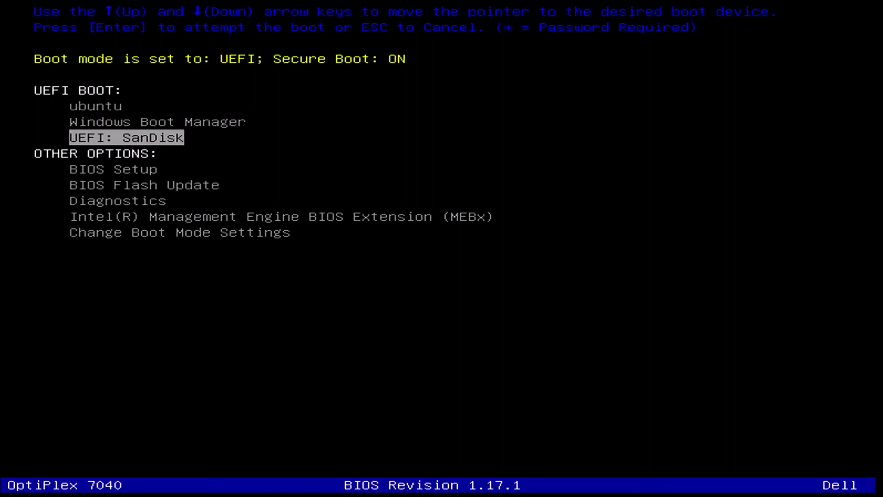
key(Down)
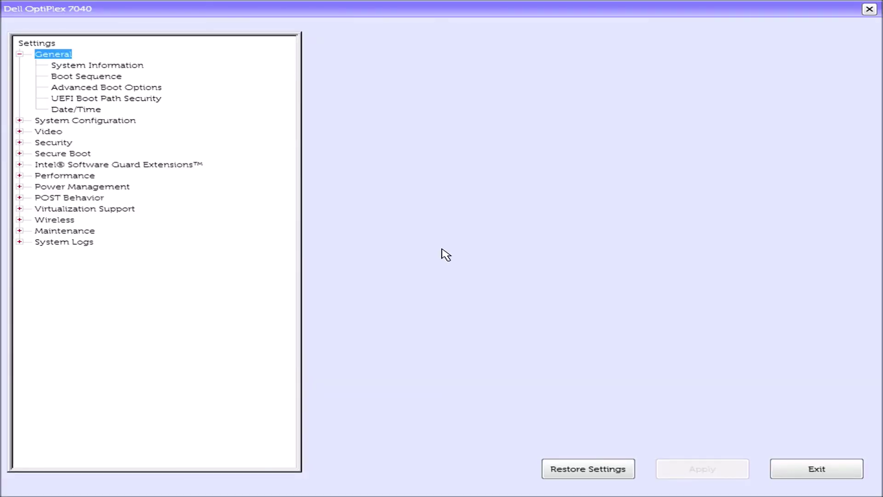
Delete the ubuntu and Windows Boot Manager entries from Boot Sequence, leaving UEFI: SanDisk, and apply
key(Down)
key(Down)
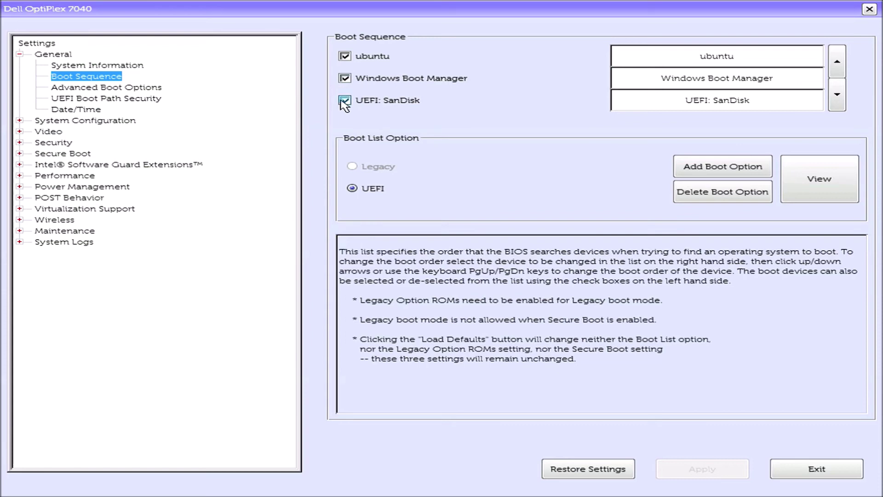
click(343, 102)
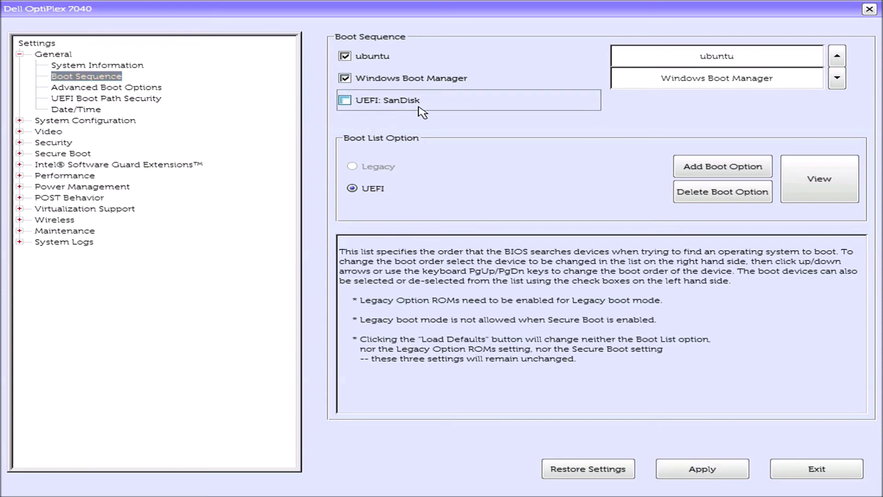
click(730, 193)
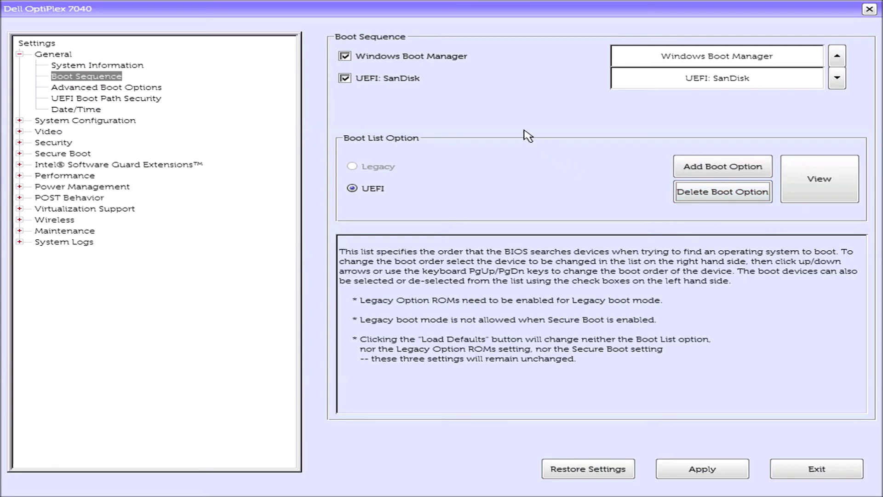
click(374, 86)
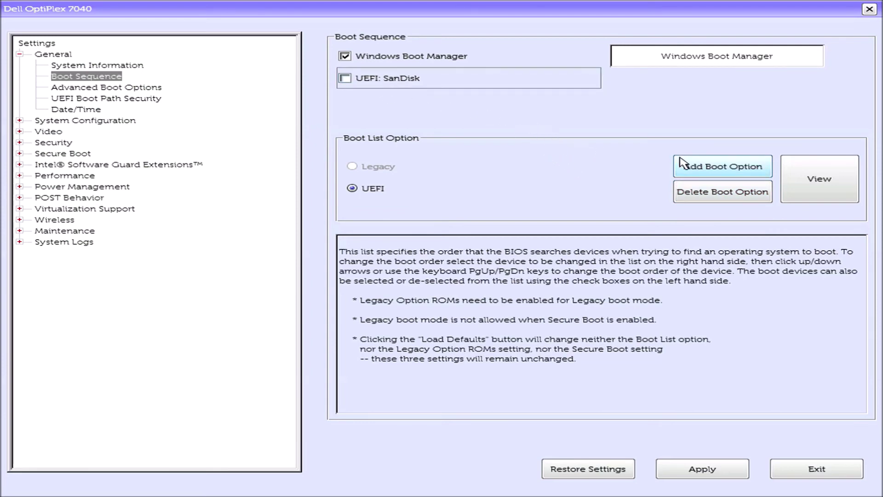
click(697, 193)
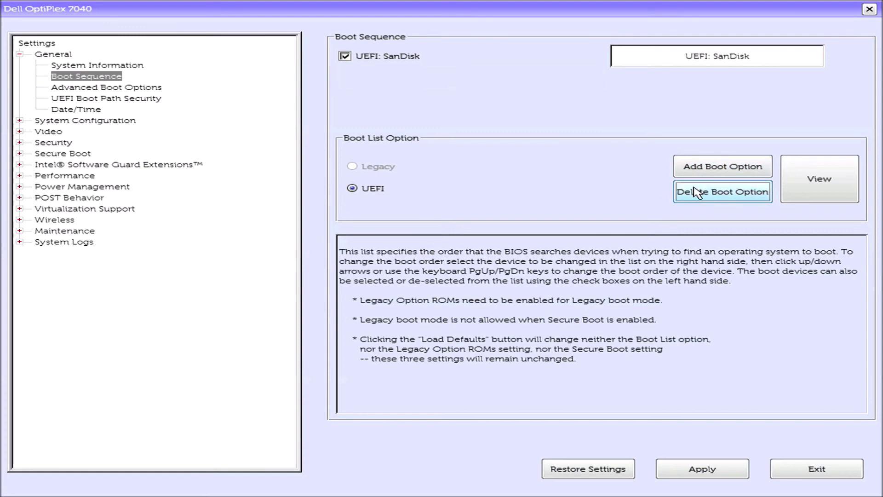
click(716, 468)
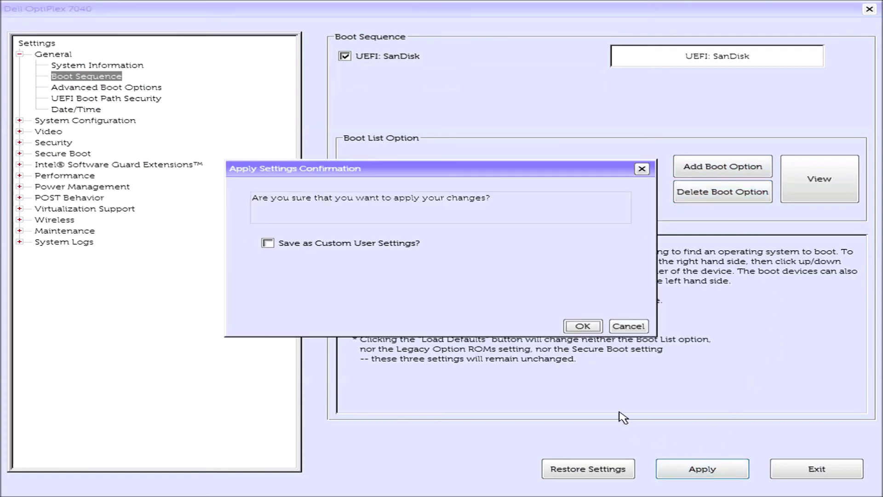
click(582, 327)
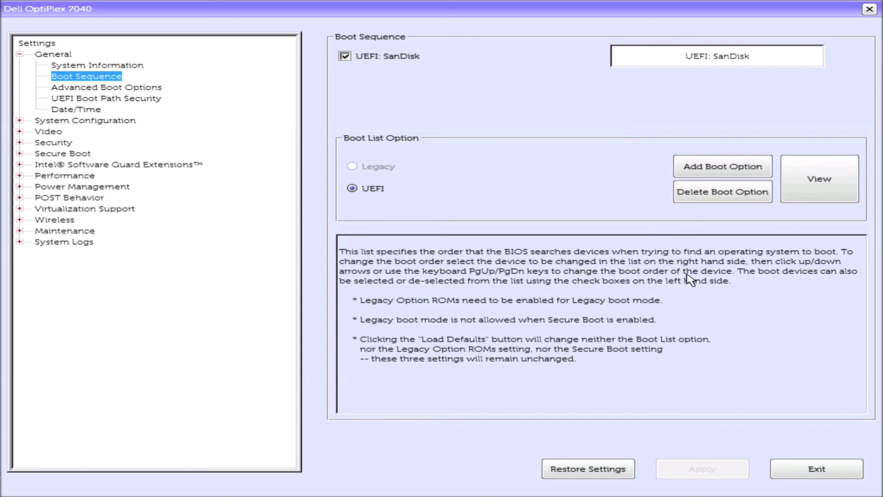
Exit setup, then browse the F12 boot menu and return to the sole UEFI: SanDisk entry
click(812, 468)
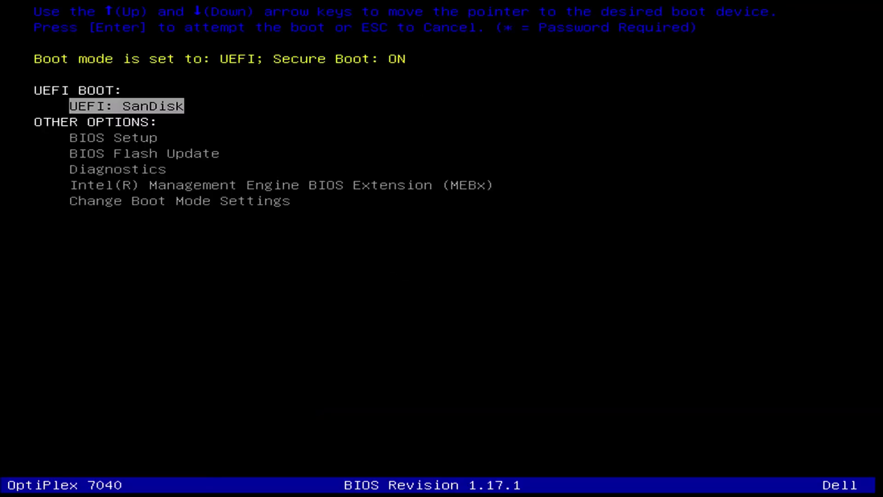
key(Down)
key(Down)
key(Down)
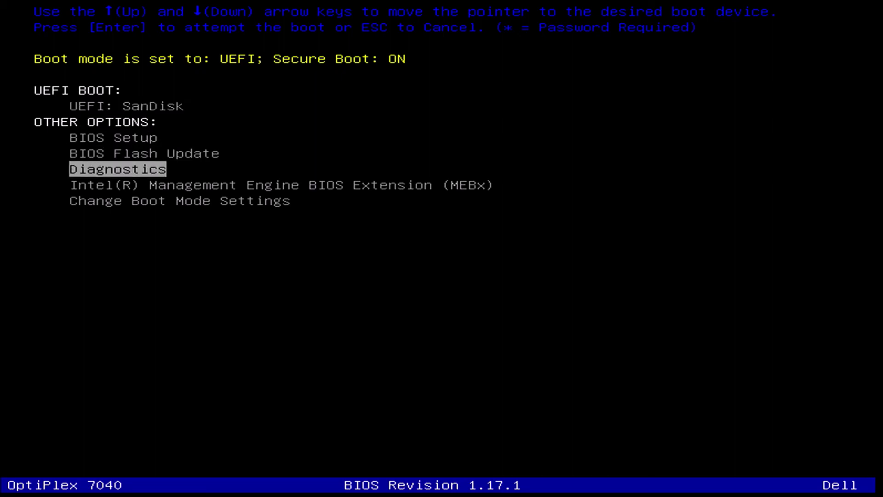
key(Up)
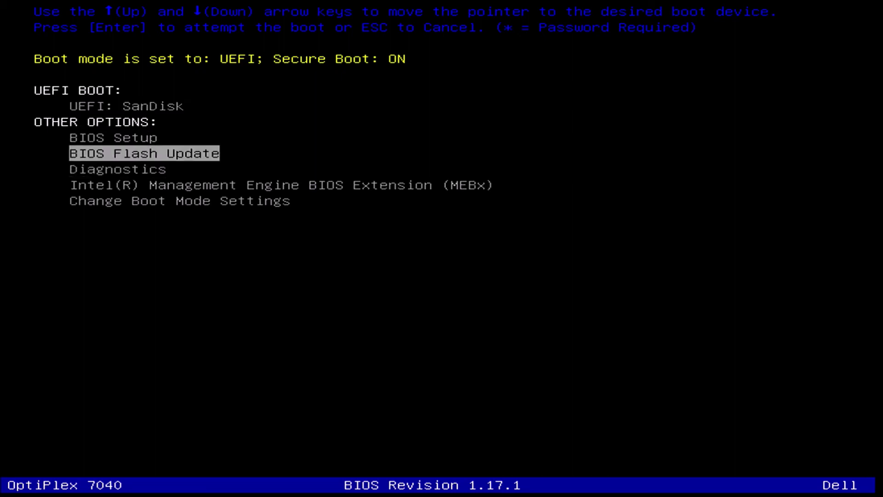
key(Up)
key(Up)
key(Up)
key(Down)
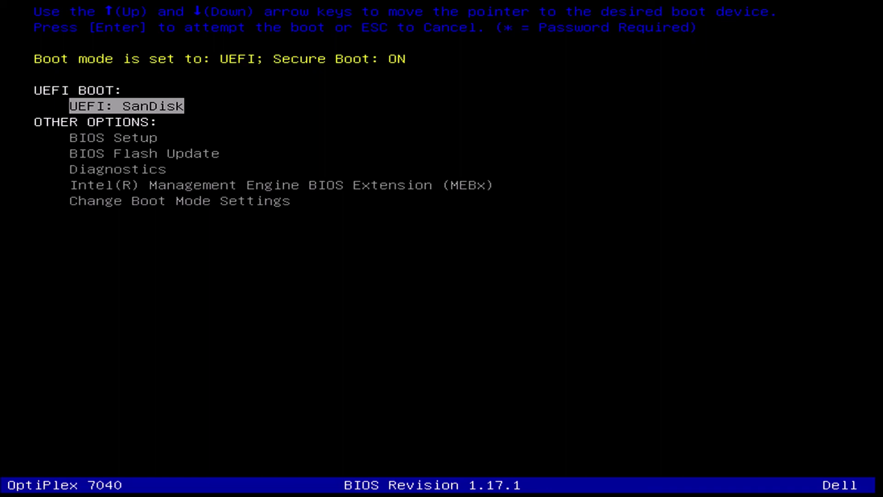